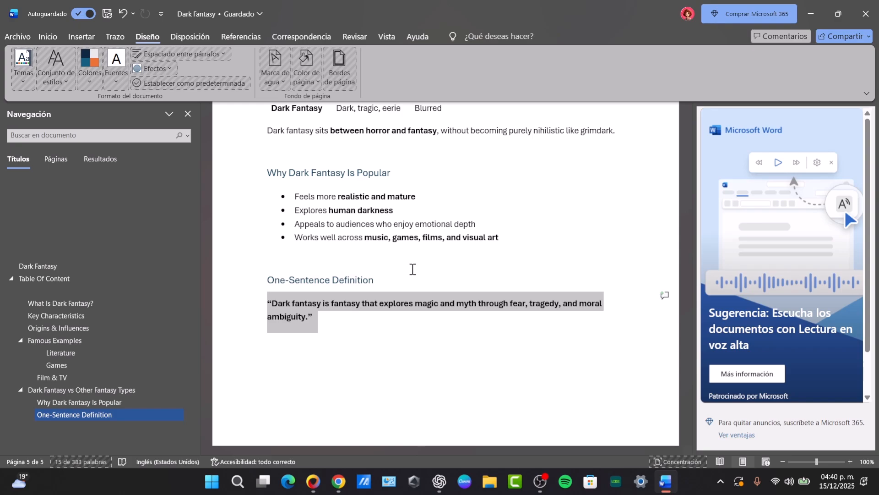
Look over the Dark Fantasy vs Other Fantasy Types page and close the navigation pane
key(Up)
key(Up)
key(Up)
key(Up)
key(Up)
key(Up)
key(Up)
key(Up)
key(Up)
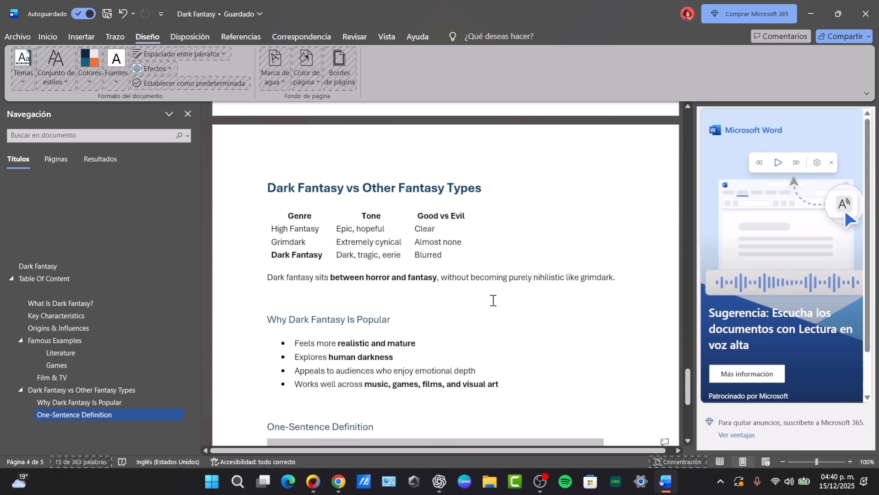
scroll(493, 300, down, 3)
click(187, 114)
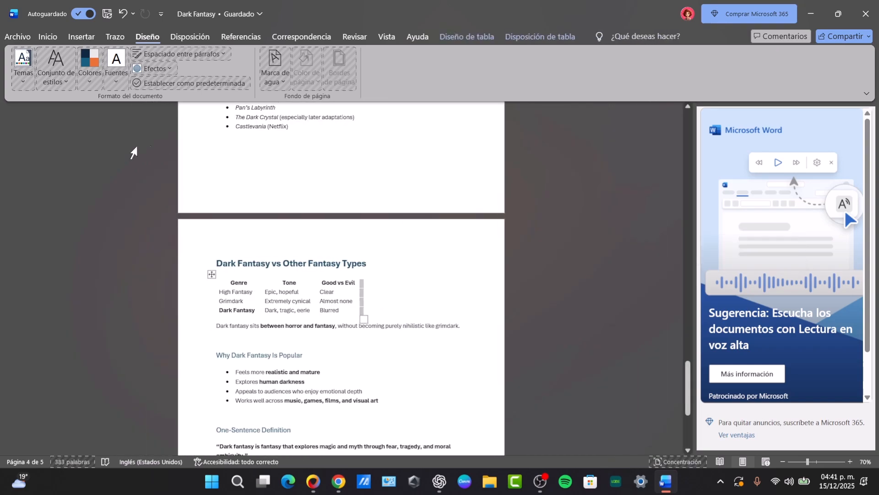
click(146, 149)
click(20, 42)
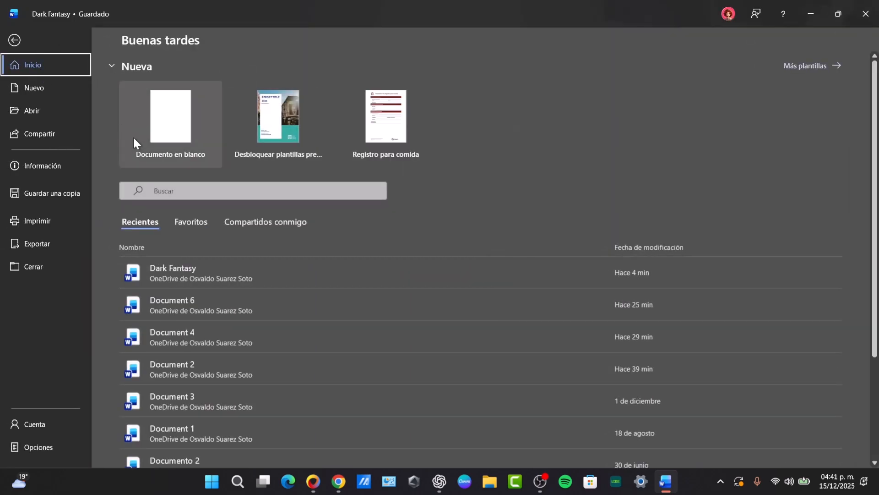
click(204, 263)
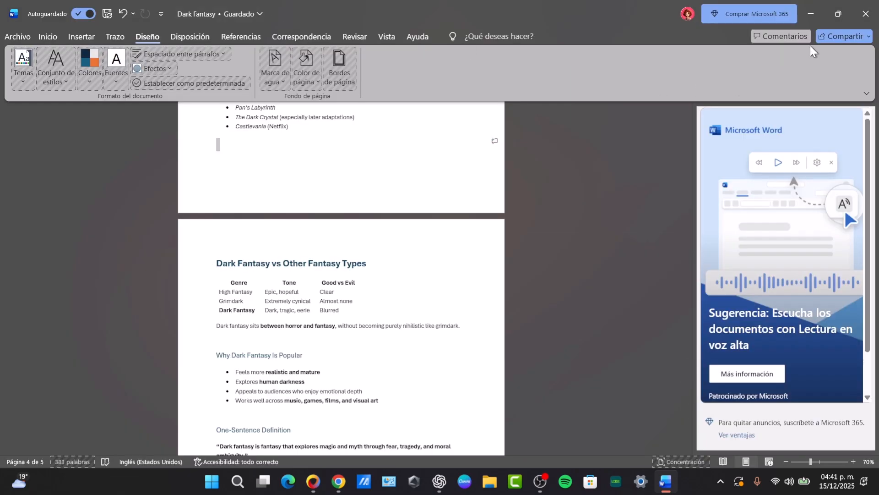
click(867, 93)
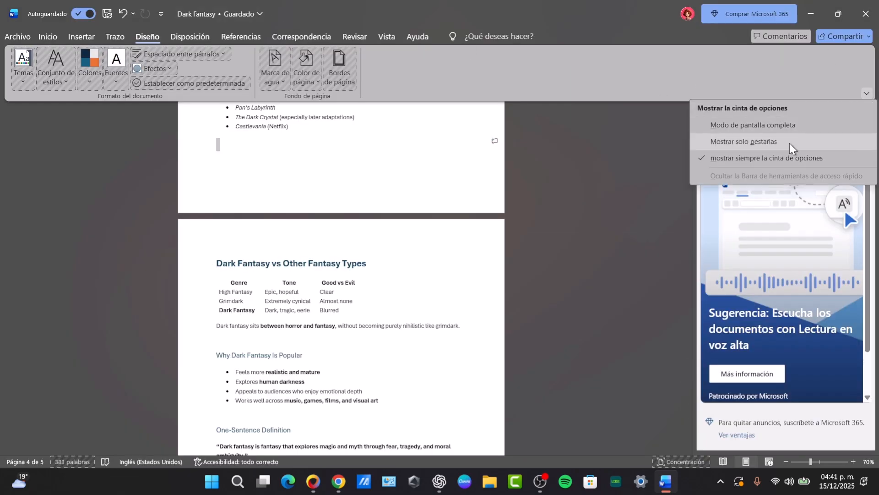
click(756, 158)
click(47, 37)
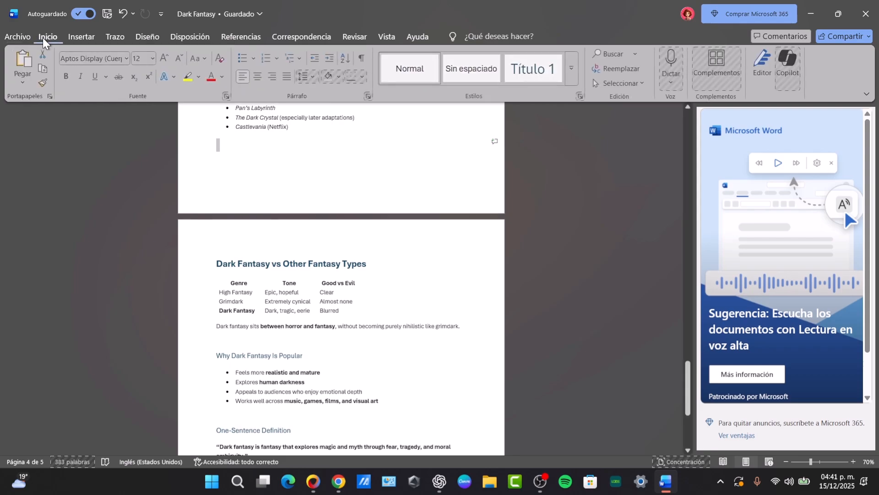
Place the text cursor in the empty line above the "What Is Dark Fantasy?" heading on page 3
scroll(504, 170, up, 20)
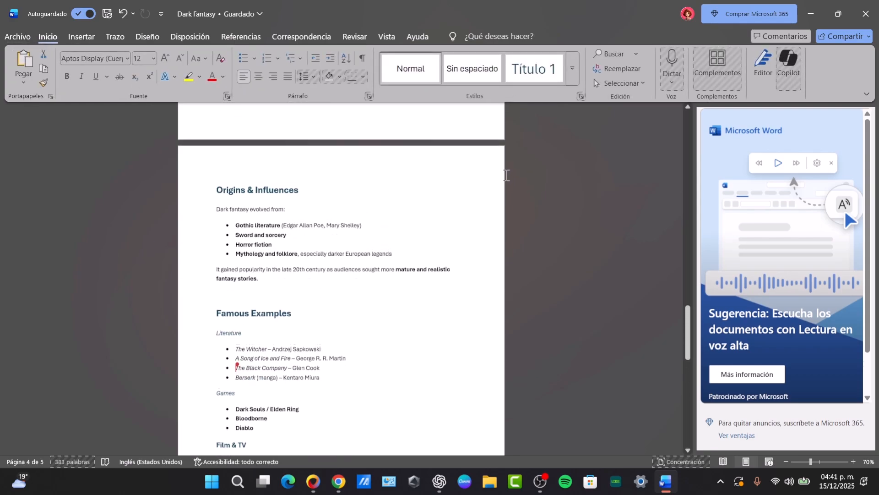
scroll(504, 169, up, 20)
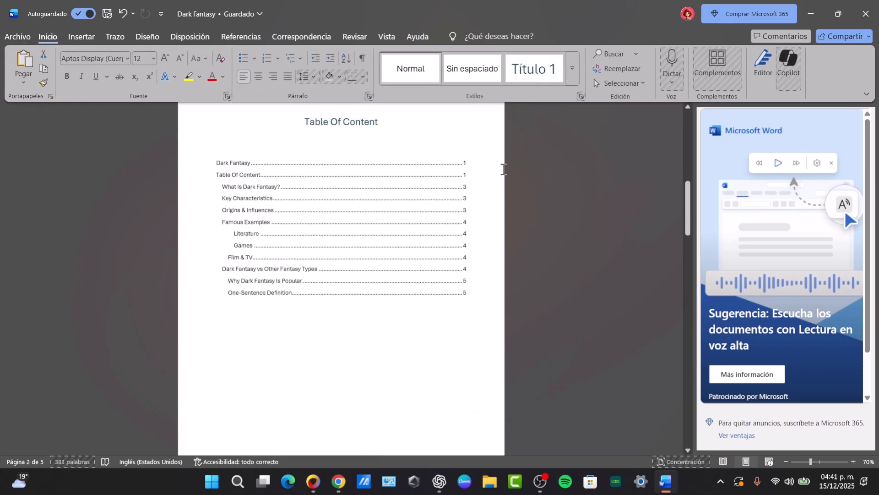
scroll(504, 169, up, 1)
scroll(504, 169, down, 12)
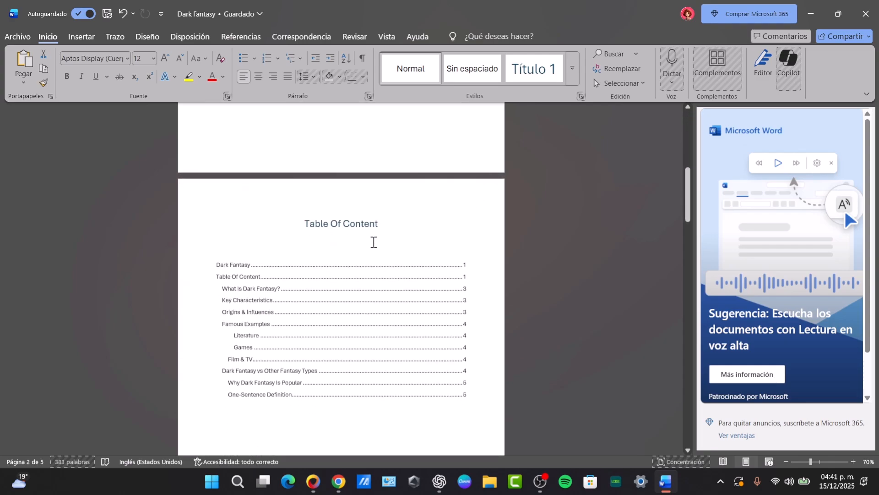
scroll(363, 246, down, 10)
click(248, 284)
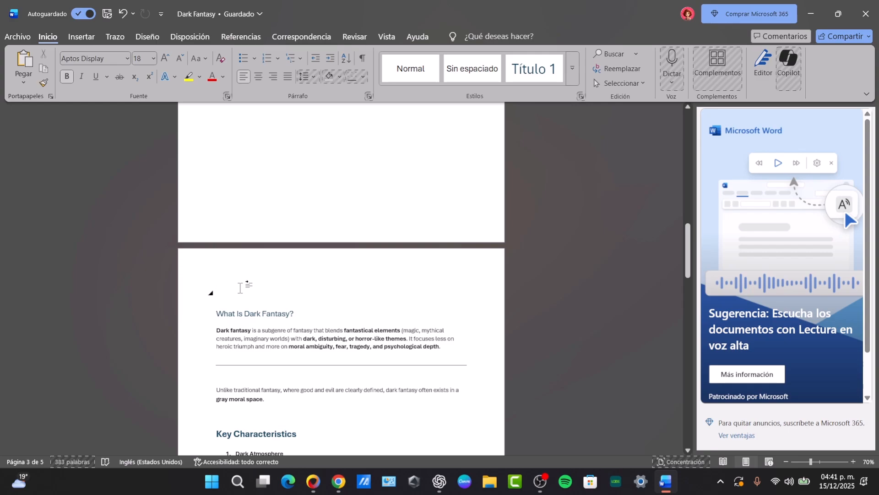
click(231, 297)
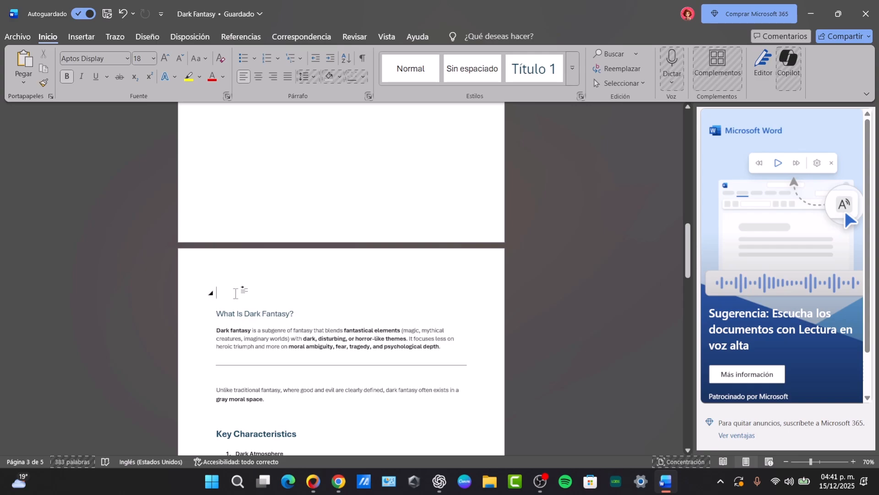
Examine the insert, drawing, design, layout and references commands for page break options
click(81, 39)
click(114, 37)
click(147, 36)
click(81, 37)
click(116, 37)
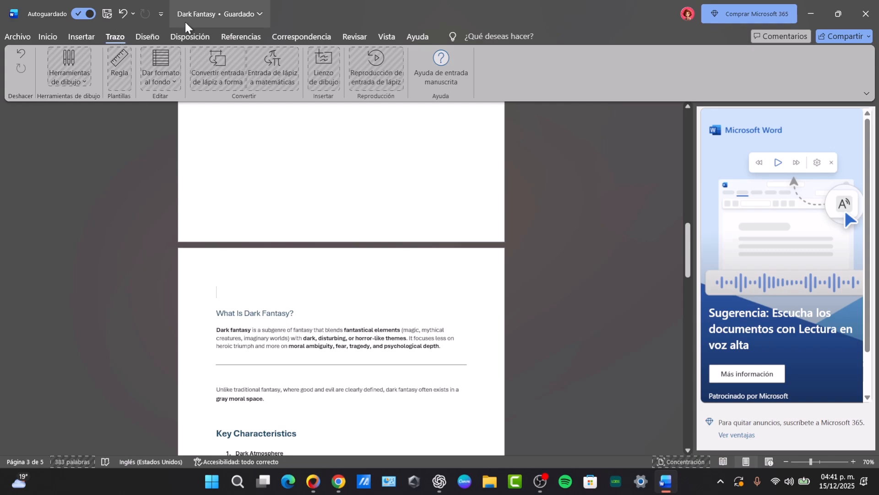
click(190, 37)
click(147, 37)
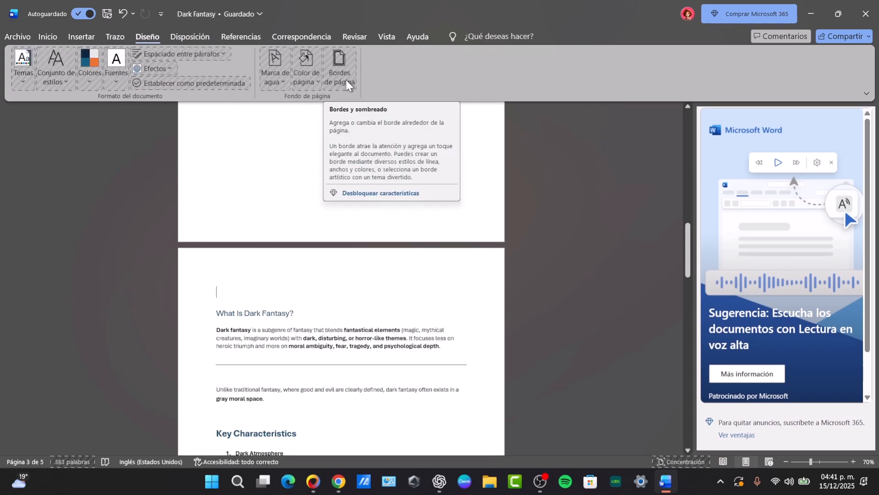
click(240, 36)
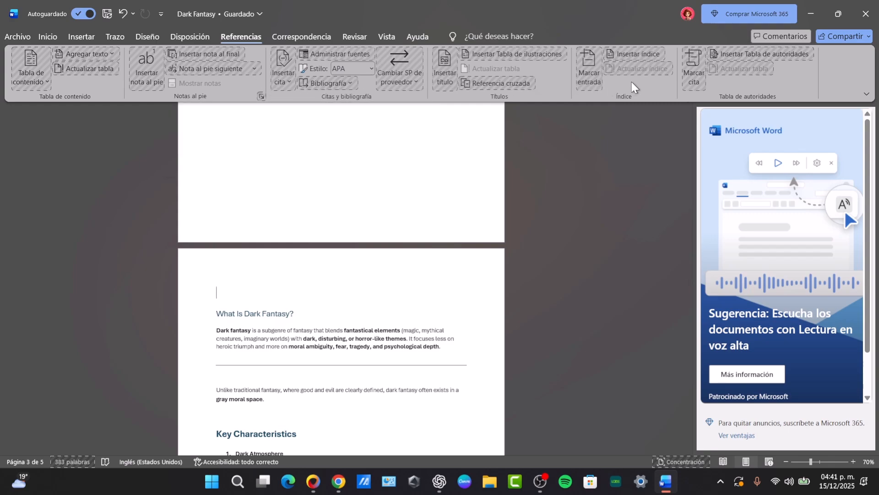
Close the desktop Word window and switch to the Dark Fantasy document open in Word for the web
click(865, 14)
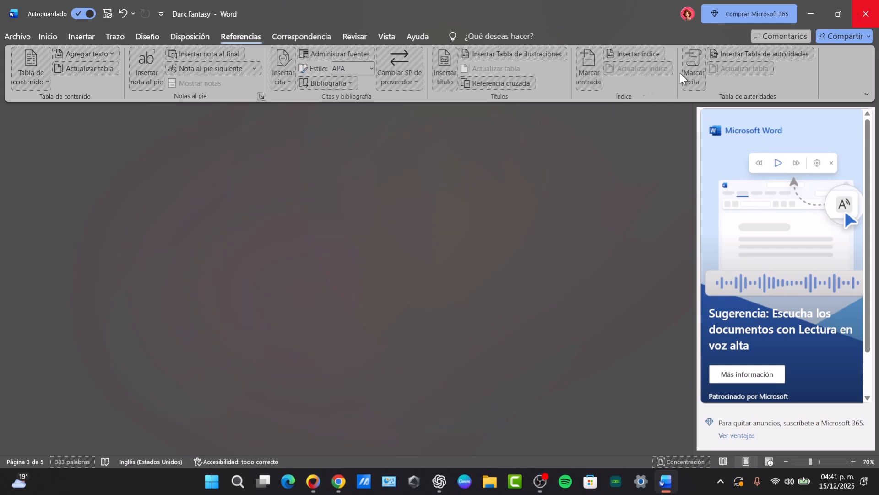
mouse_move(312, 482)
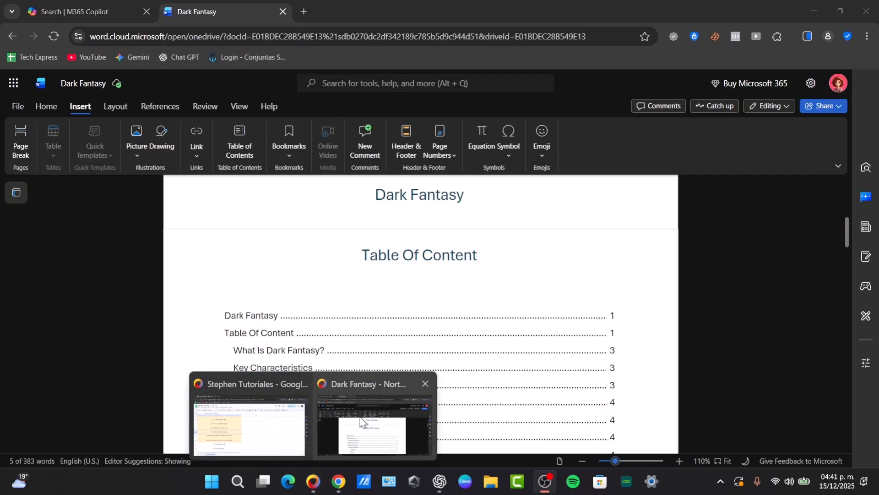
click(361, 407)
Try to insert a page break at the selected "The Black Company – Glen Cook" list item, and undo it
click(116, 107)
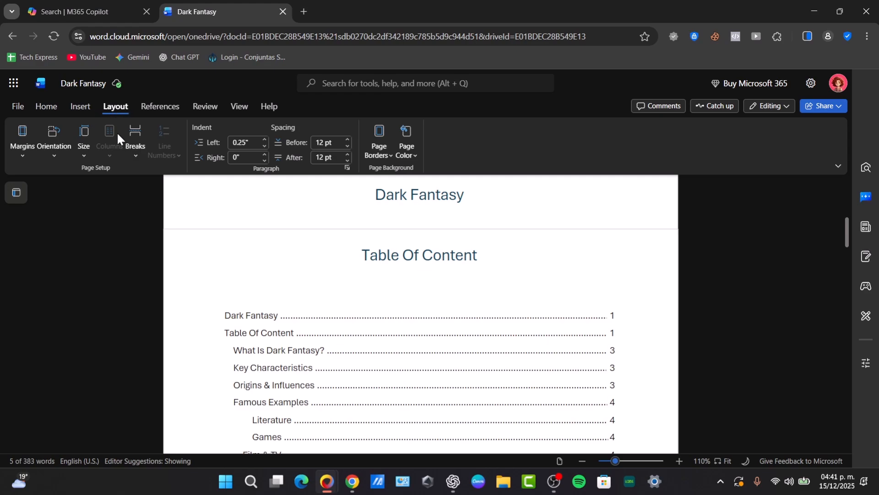
click(139, 155)
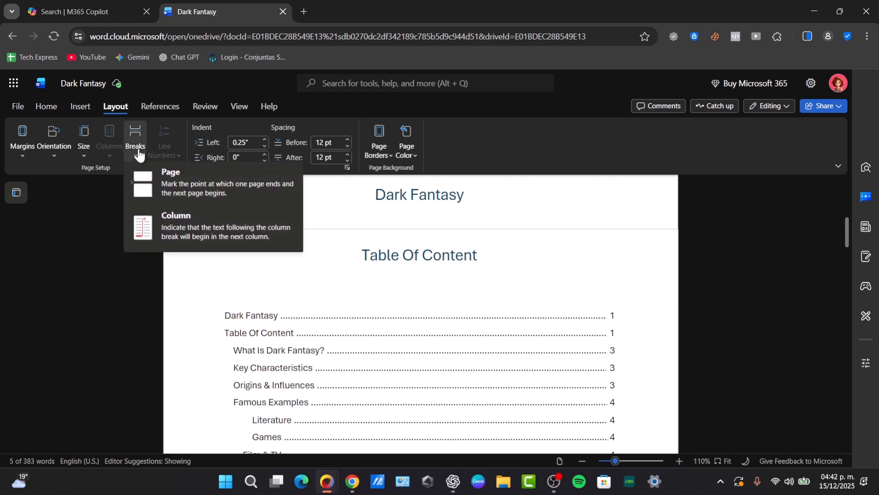
click(171, 173)
key(ctrl+z)
key(ctrl+z)
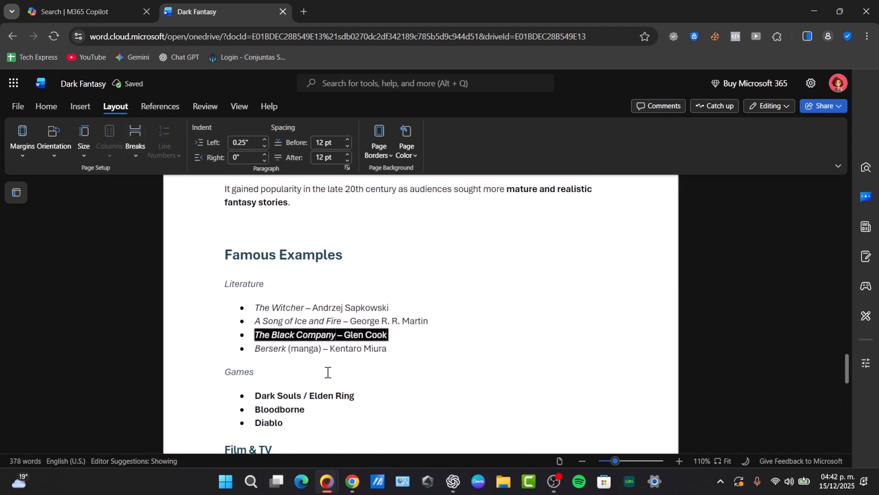
Insert a page break in front of the "What Is Dark Fantasy?" heading, after the table of contents
ctrl+scroll(441, 349, down, 5)
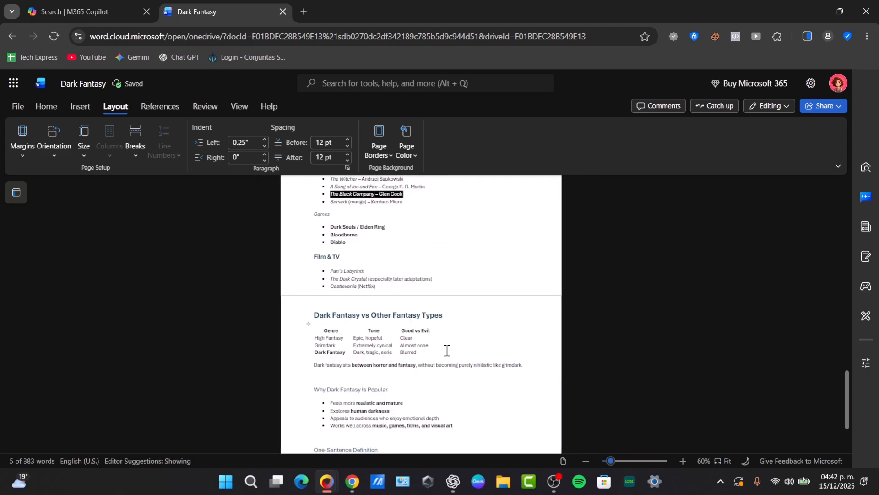
ctrl+scroll(447, 351, down, 1)
scroll(447, 350, up, 10)
scroll(445, 349, down, 3)
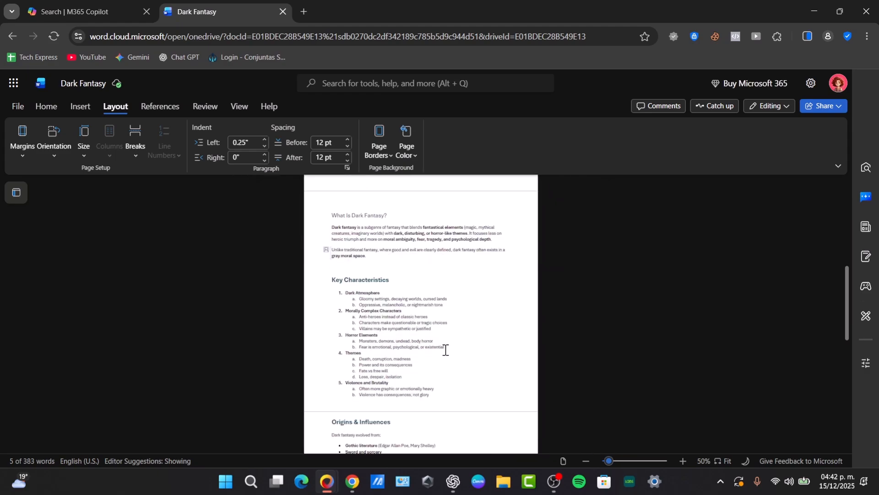
scroll(445, 350, up, 3)
click(337, 357)
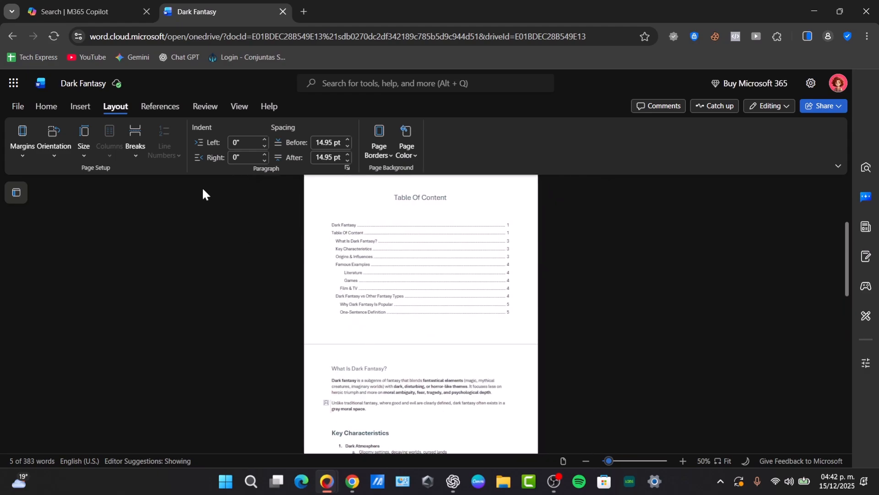
click(139, 149)
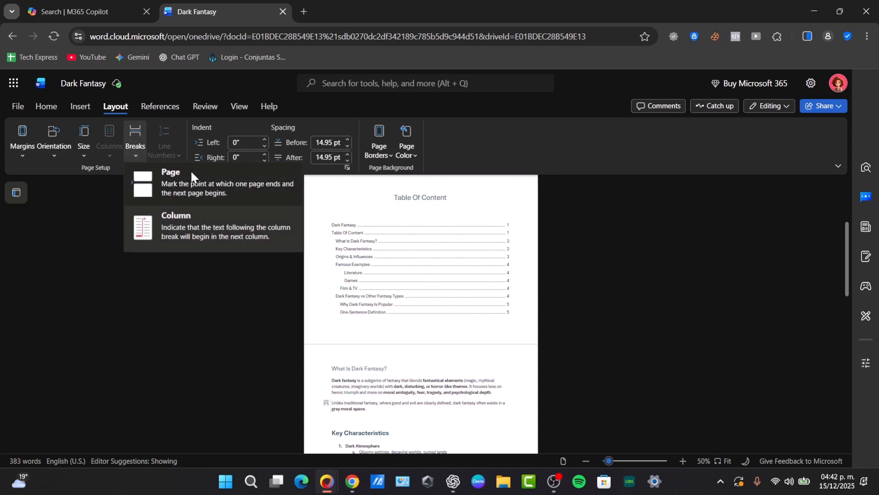
click(192, 176)
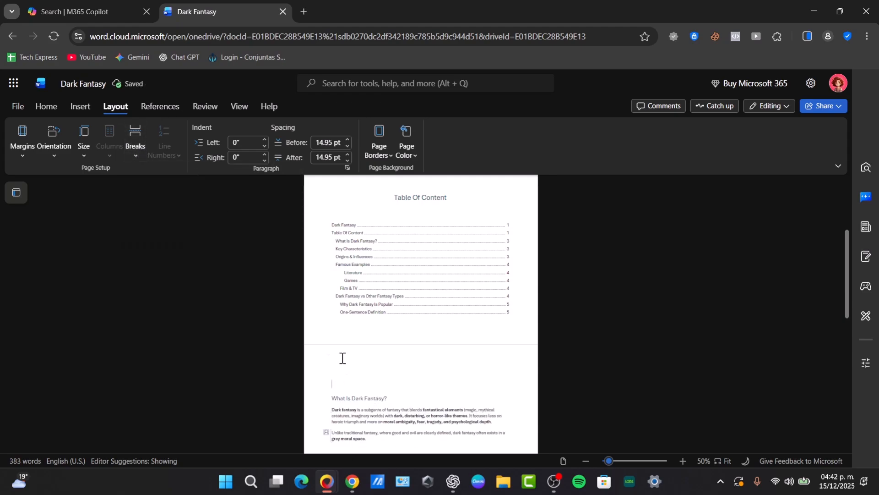
Try another page break on the empty line below the table of contents, and delete it again
click(344, 329)
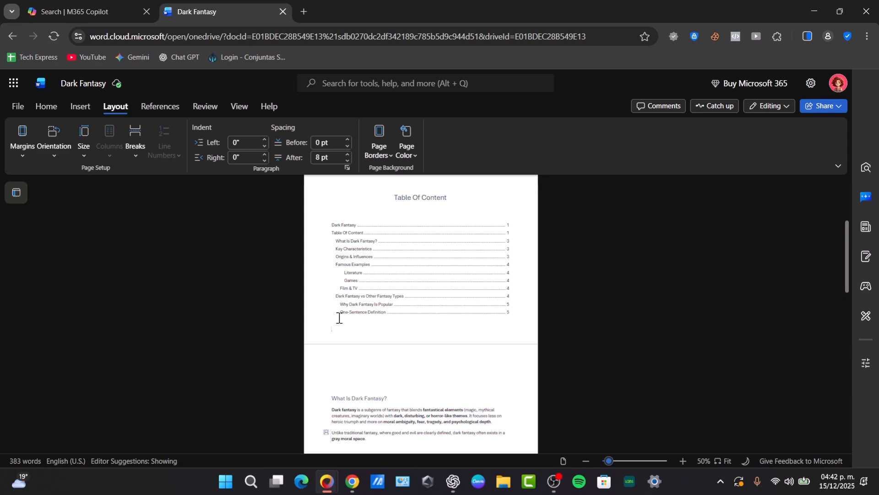
click(136, 146)
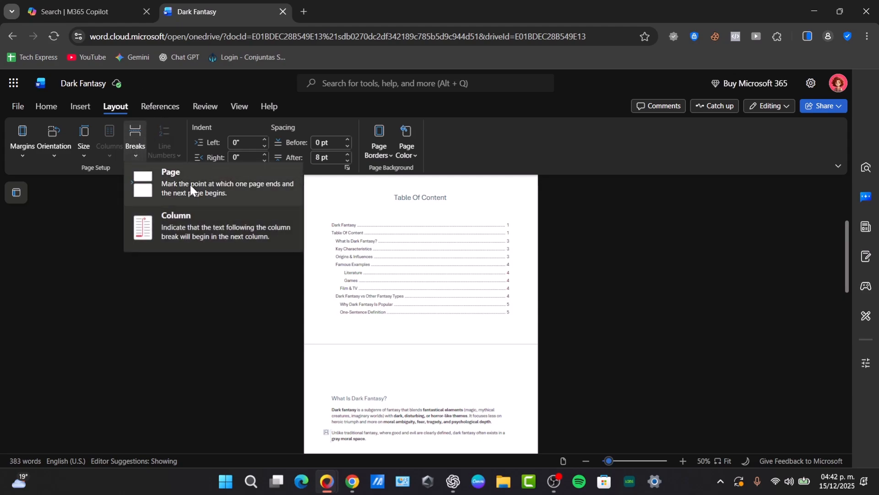
click(189, 183)
key(BackSpace)
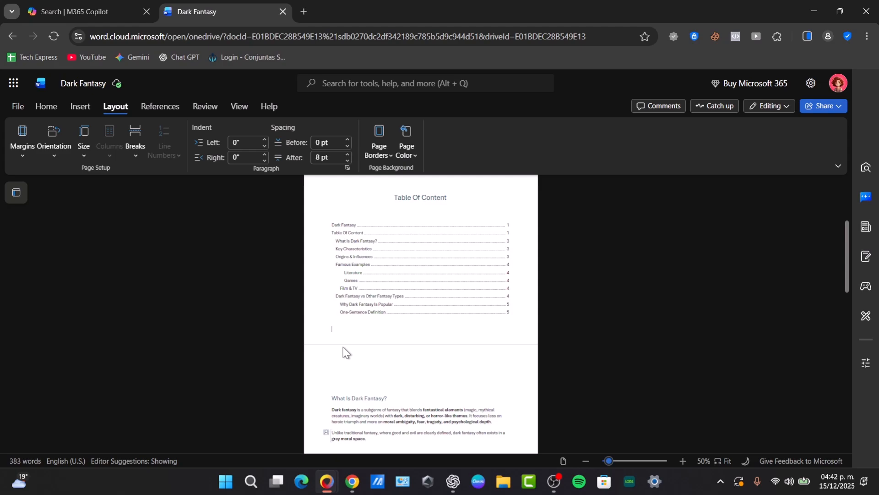
Insert a page break after the "Castlevania (Netflix)" item, before the "Dark Fantasy vs Other Fantasy Types" heading
click(50, 104)
scroll(484, 410, down, 15)
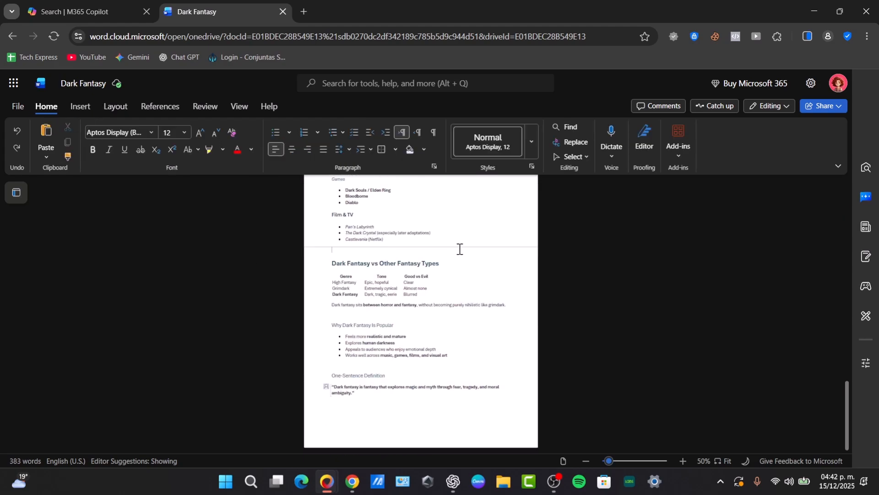
click(456, 235)
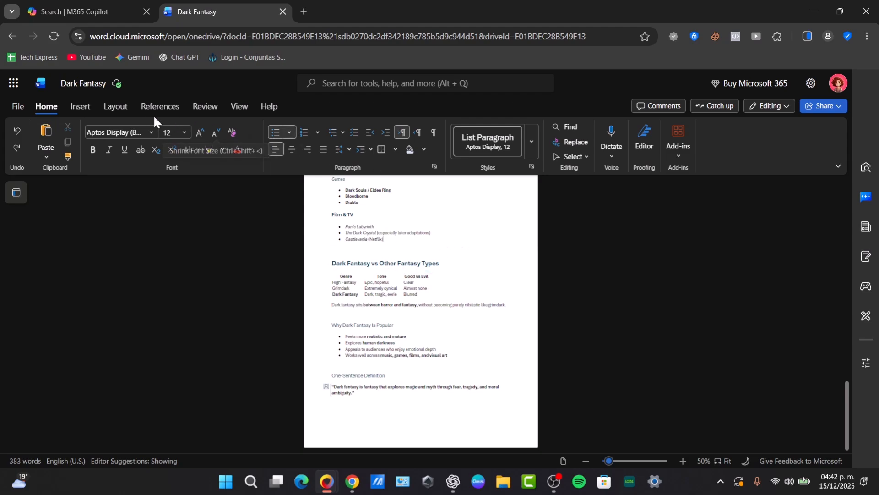
click(120, 105)
click(136, 150)
click(190, 173)
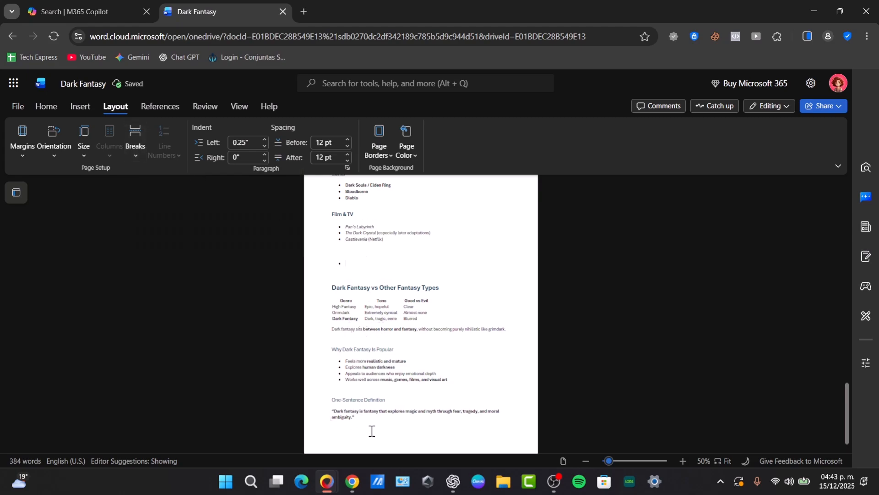
Examine the page divisions from the table of contents through to the One-Sentence Definition section
scroll(366, 431, up, 15)
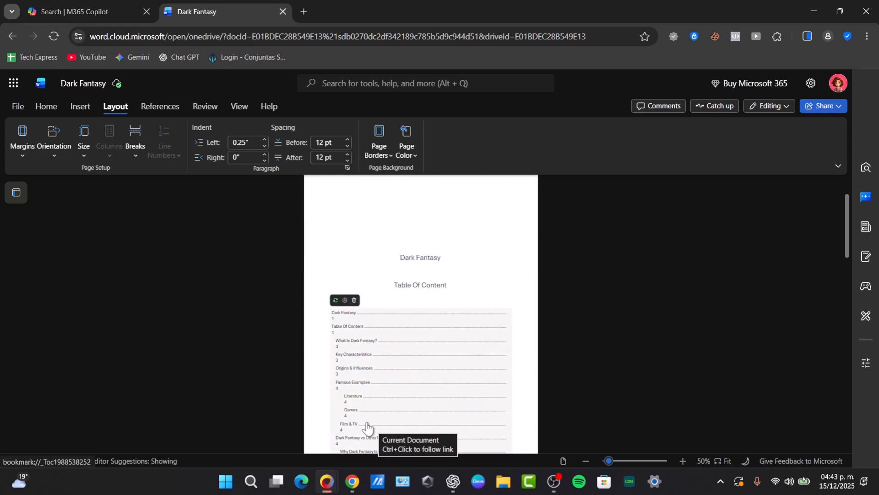
ctrl+click(347, 368)
scroll(350, 338, down, 3)
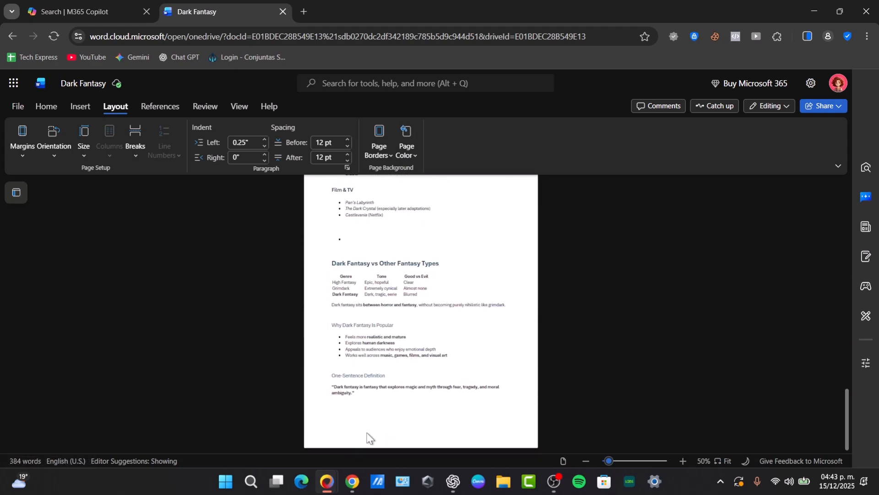
scroll(369, 438, up, 10)
scroll(369, 438, up, 4)
scroll(367, 437, down, 9)
scroll(367, 431, up, 3)
click(390, 315)
scroll(437, 330, up, 3)
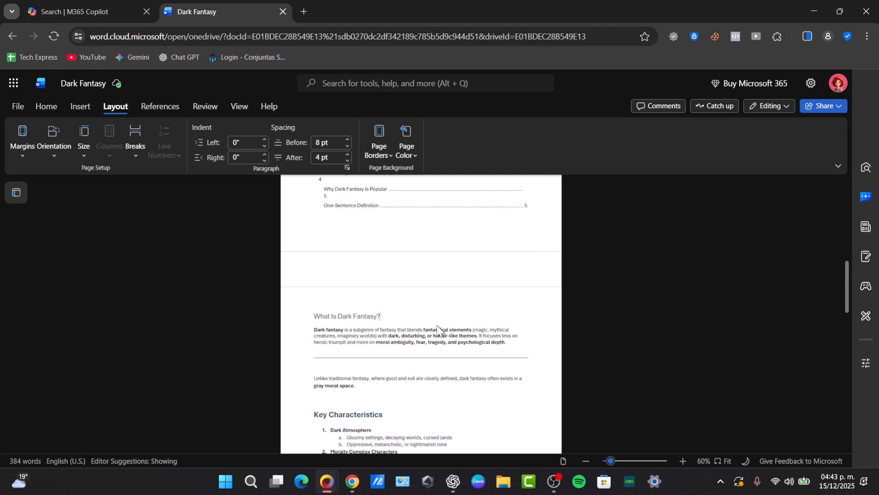
click(385, 286)
scroll(384, 287, down, 10)
scroll(407, 295, up, 3)
Change the document view to show separate pages and look through the first pages
click(564, 460)
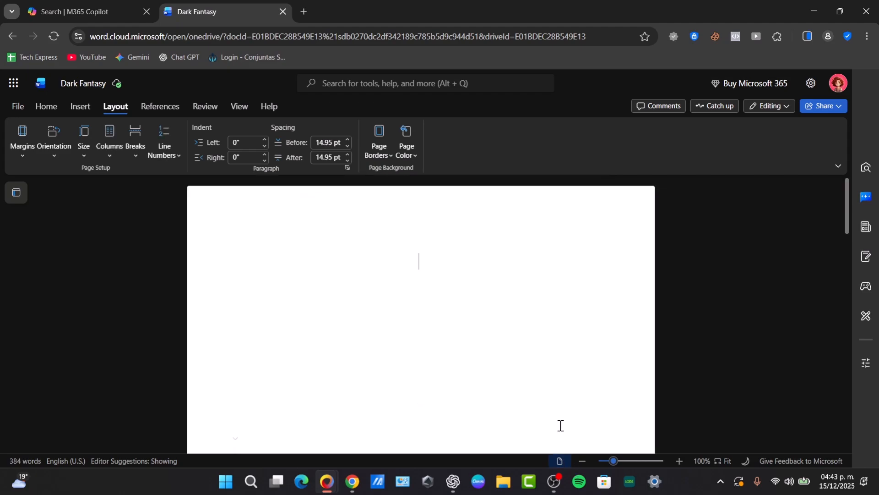
scroll(512, 340, down, 4)
scroll(512, 340, down, 13)
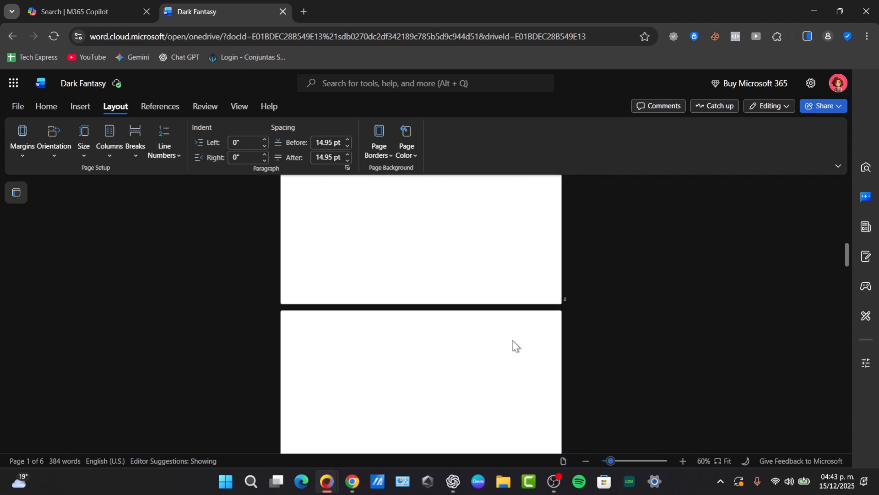
Add page numbers to the right side of the document's footer, without the page count
scroll(513, 341, down, 3)
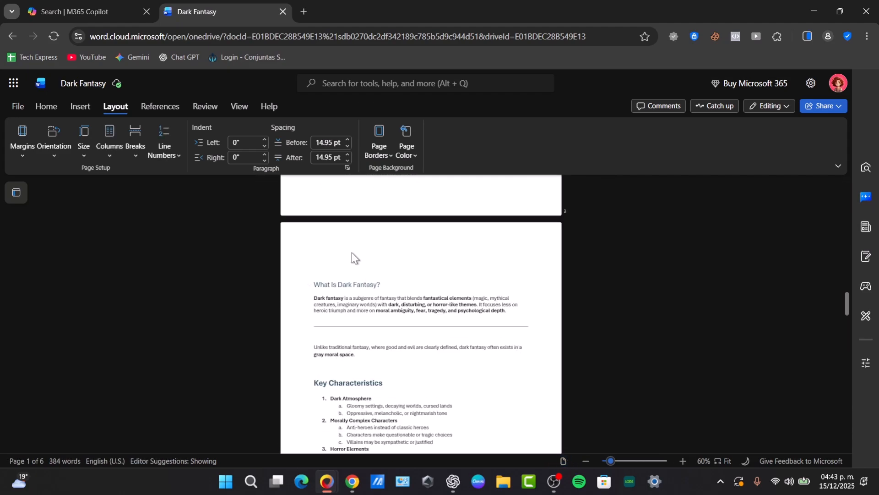
scroll(339, 265, down, 3)
scroll(347, 269, down, 5)
click(341, 274)
scroll(388, 261, up, 2)
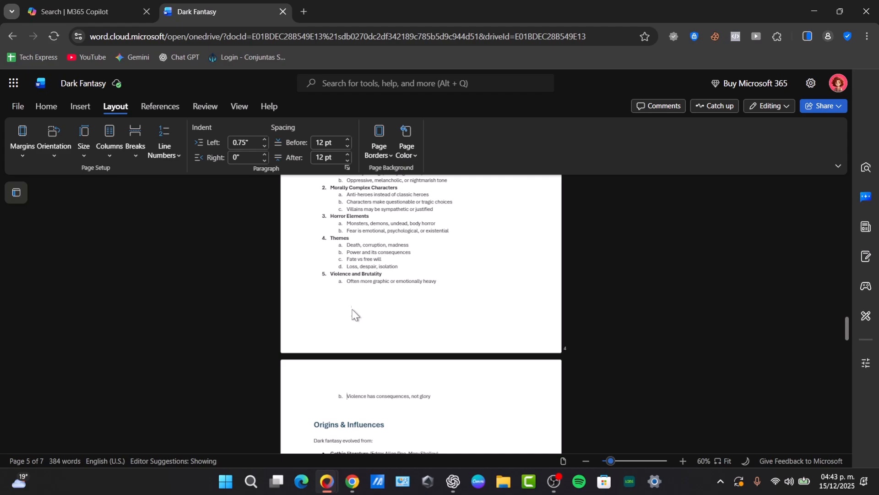
click(337, 340)
double_click(333, 352)
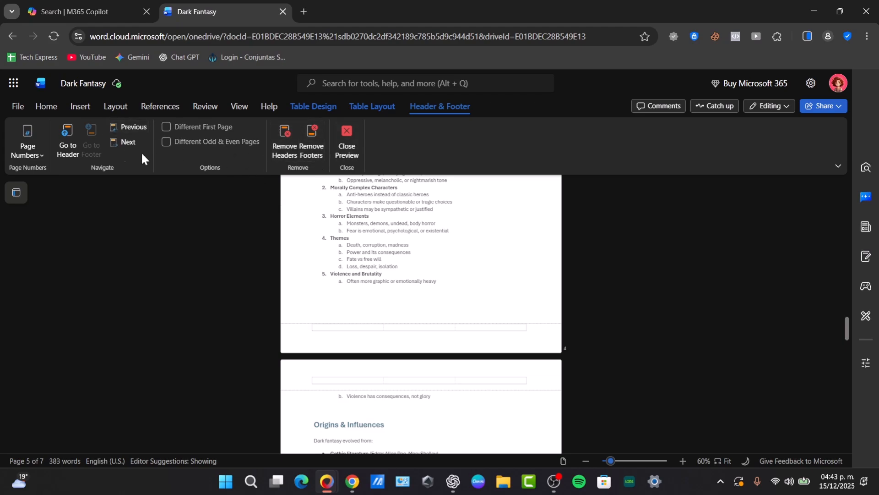
click(33, 158)
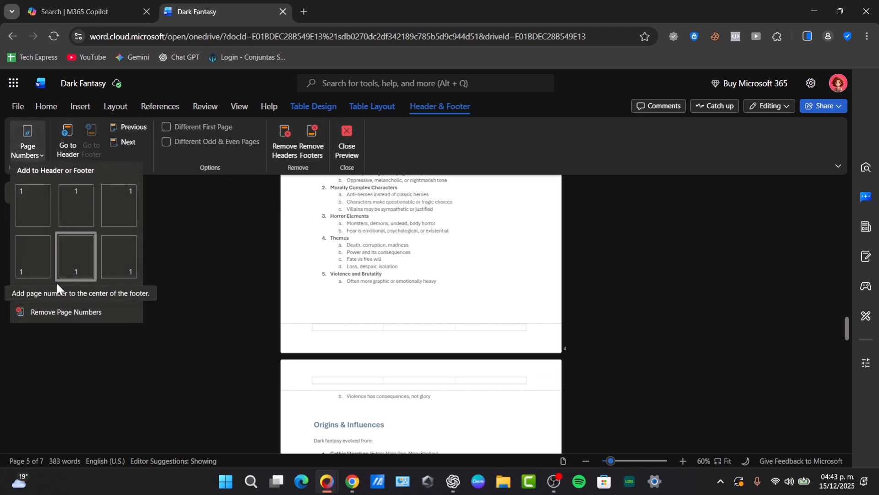
click(40, 295)
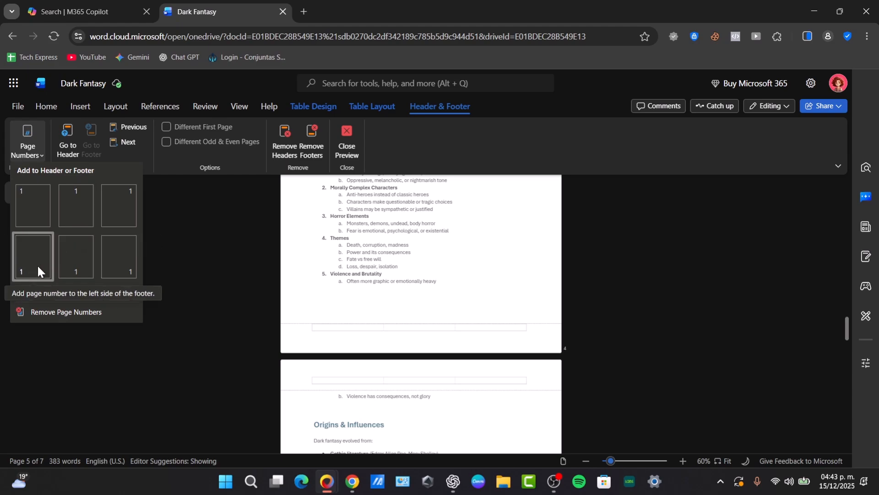
click(133, 267)
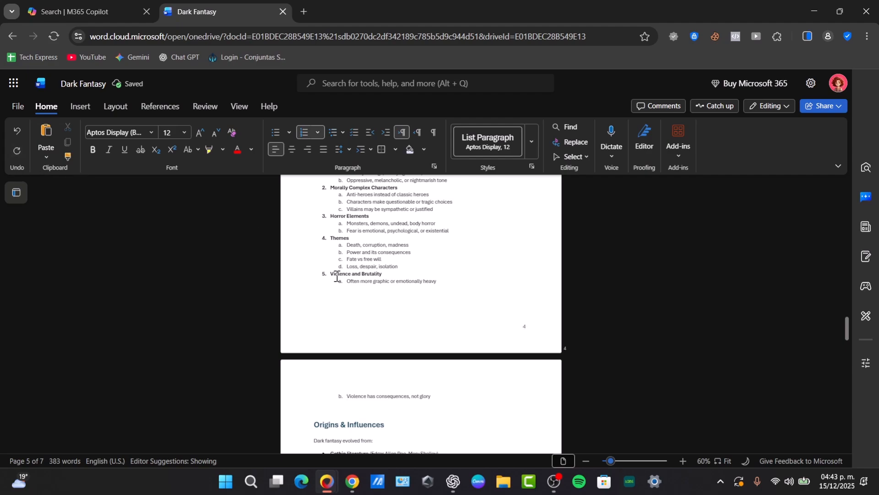
Reopen the footer for editing and turn on a different first page for the headers and footers
double_click(494, 328)
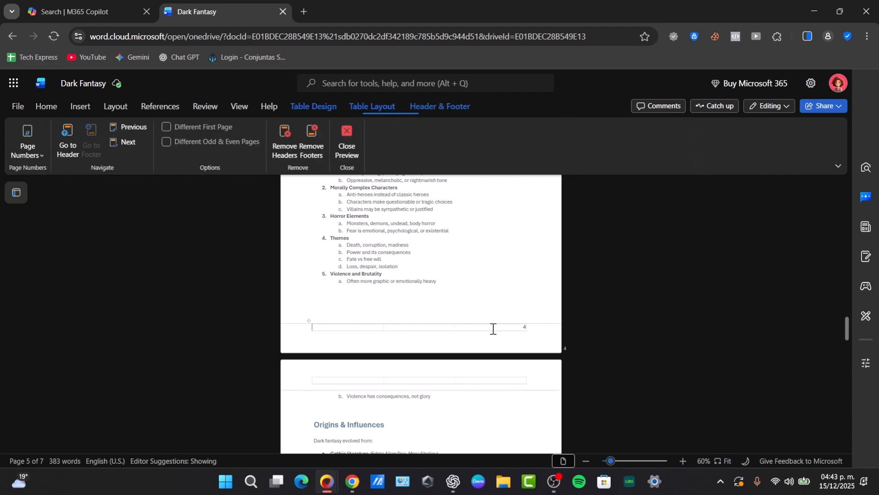
click(29, 156)
click(21, 292)
click(46, 291)
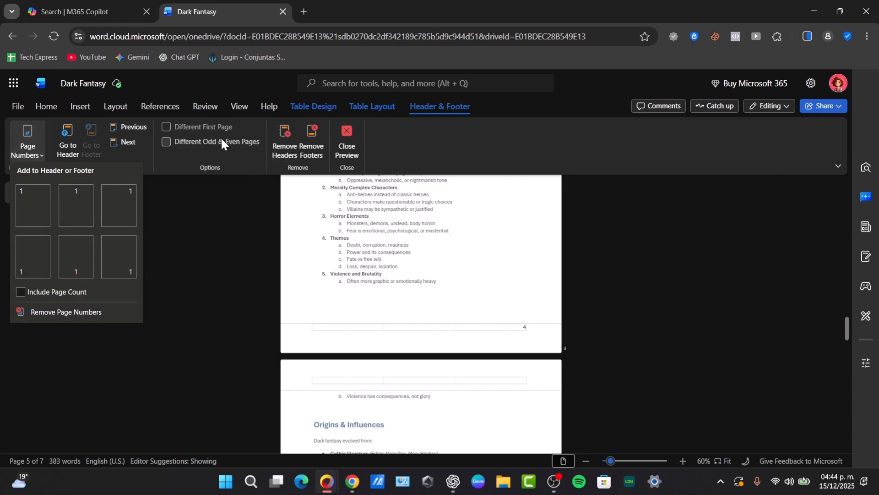
click(200, 126)
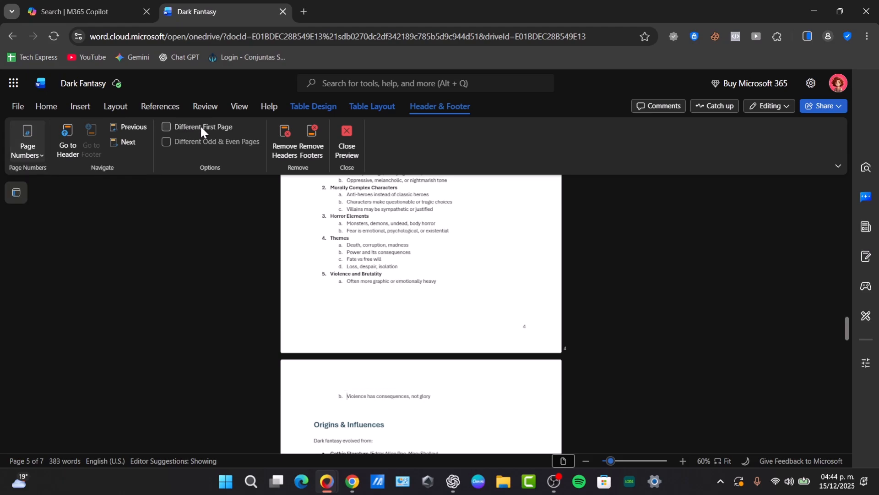
Examine the footer page numbers from the title page through page 5 and review the page number placement options
scroll(476, 310, up, 20)
scroll(474, 311, down, 8)
scroll(475, 307, down, 3)
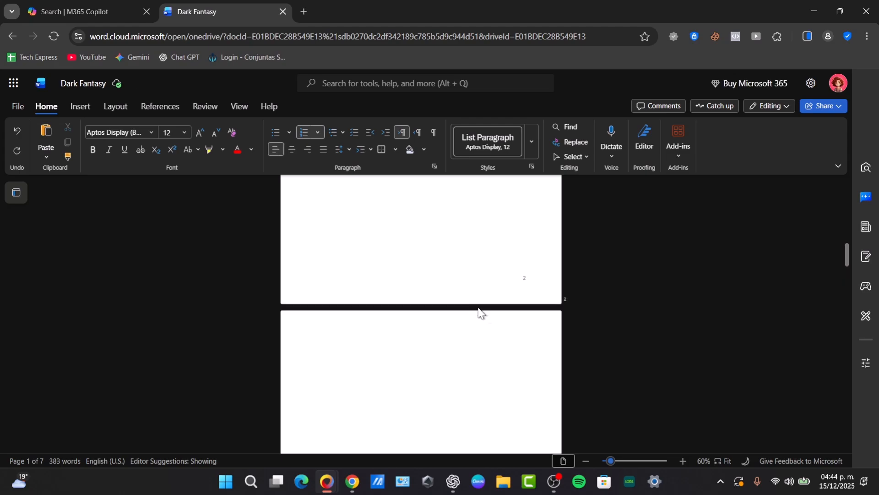
scroll(476, 305, down, 10)
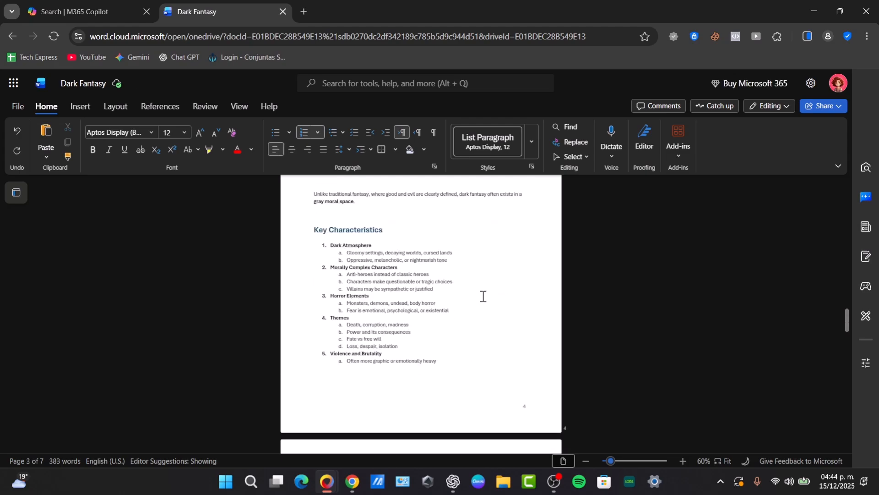
scroll(483, 296, down, 8)
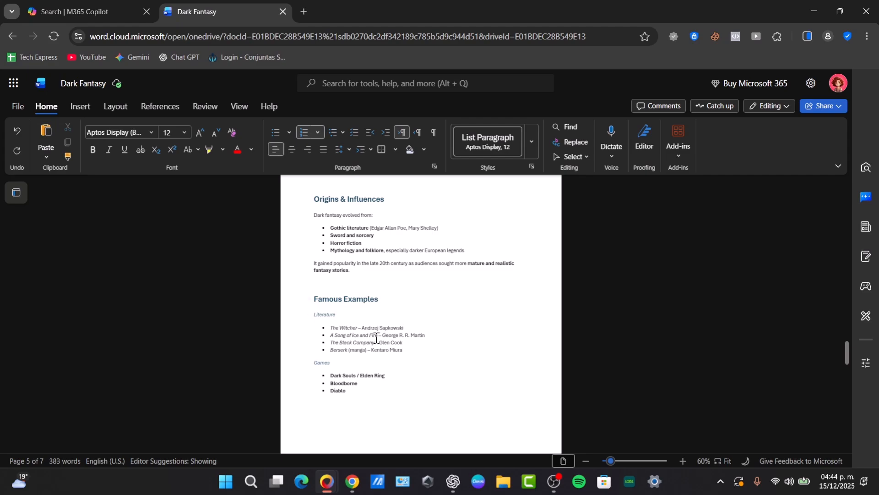
scroll(448, 347, down, 3)
double_click(531, 325)
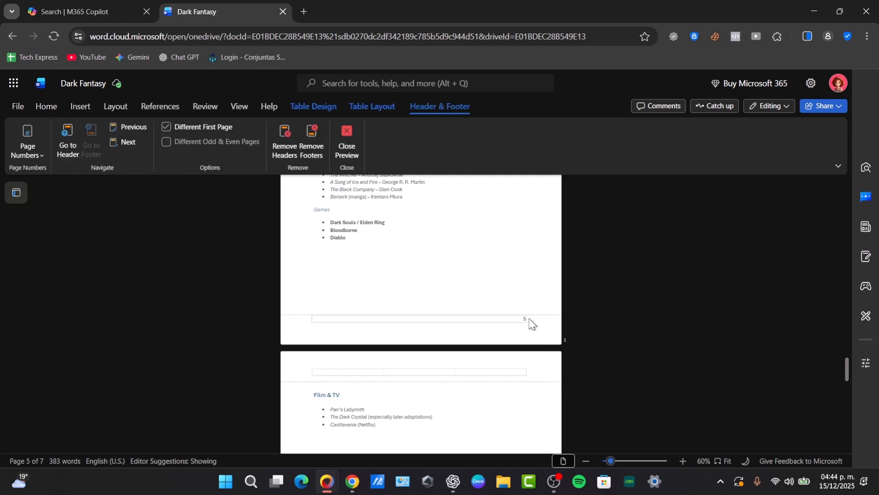
click(35, 149)
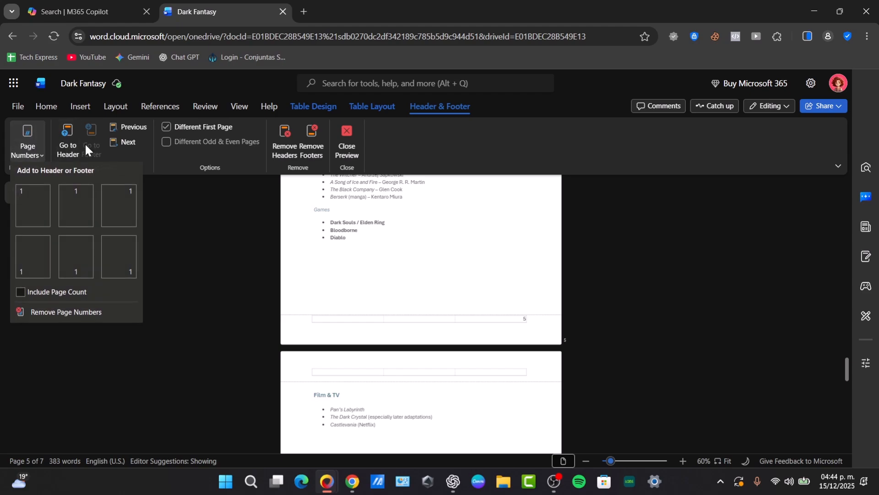
click(200, 165)
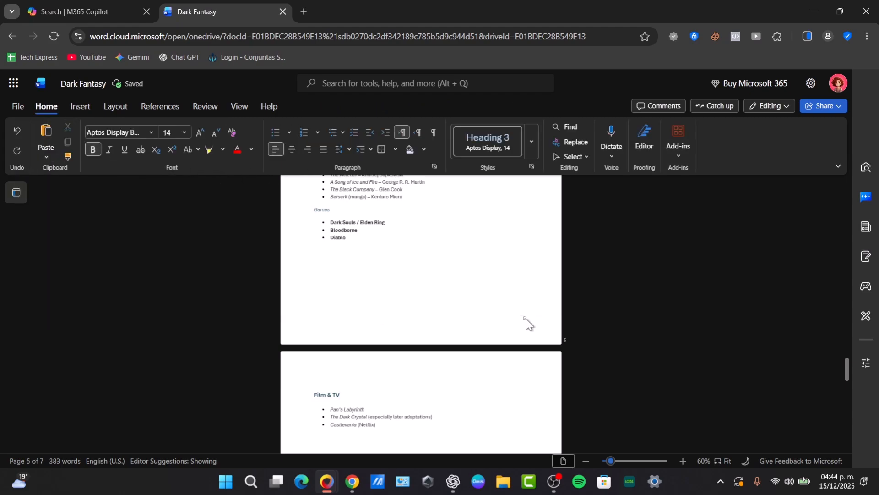
Open the page 5 footer for editing and turn on different odd and even pages
double_click(525, 319)
text(5)
click(332, 108)
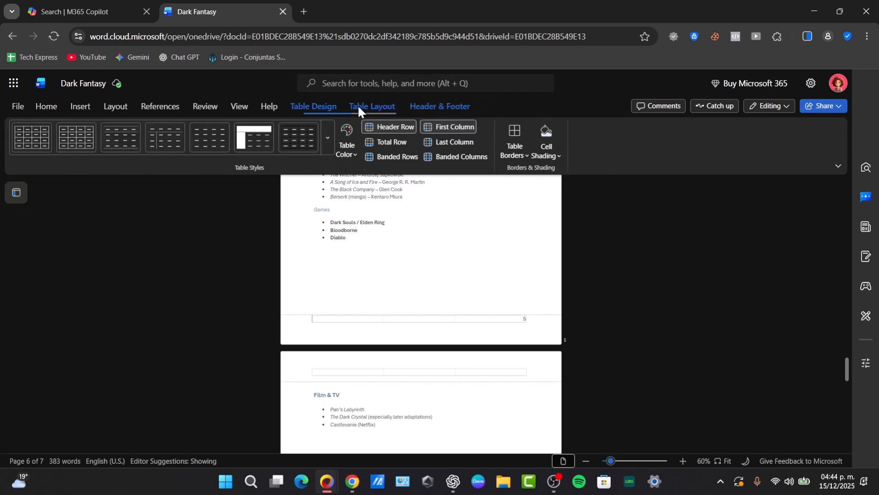
click(358, 105)
click(431, 103)
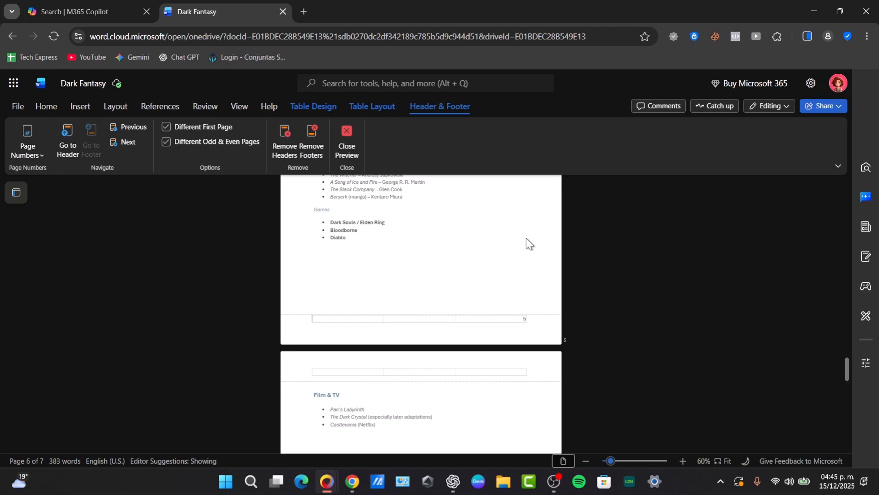
Leave footer editing and examine the footer page numbers from the title page to the last page
scroll(527, 239, up, 20)
scroll(588, 322, down, 3)
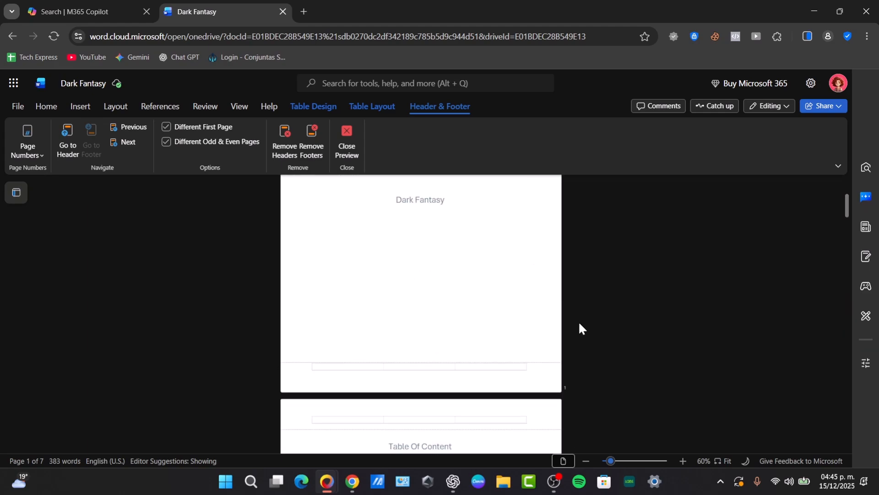
click(595, 355)
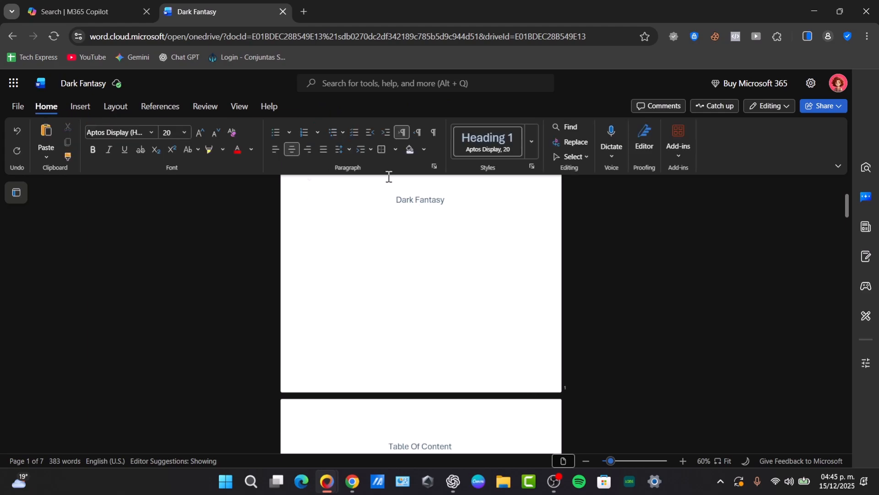
scroll(509, 378, down, 1)
scroll(531, 344, up, 3)
scroll(532, 343, down, 20)
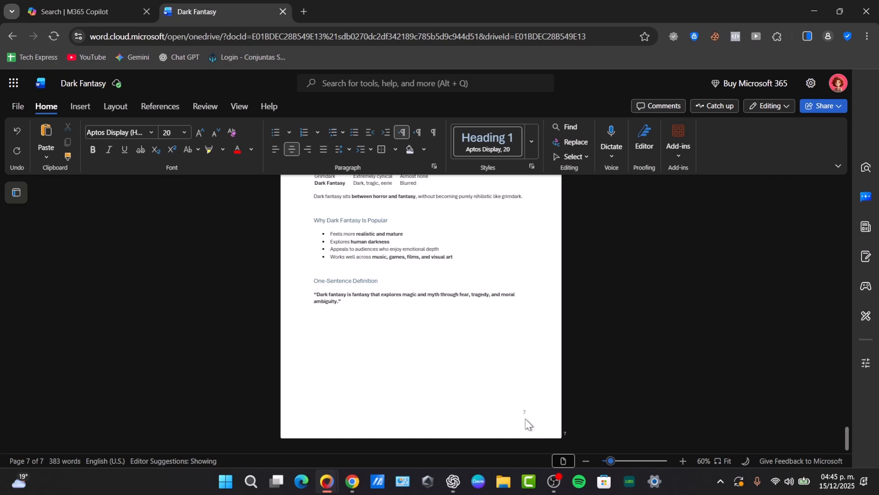
scroll(527, 416, up, 8)
scroll(525, 419, up, 20)
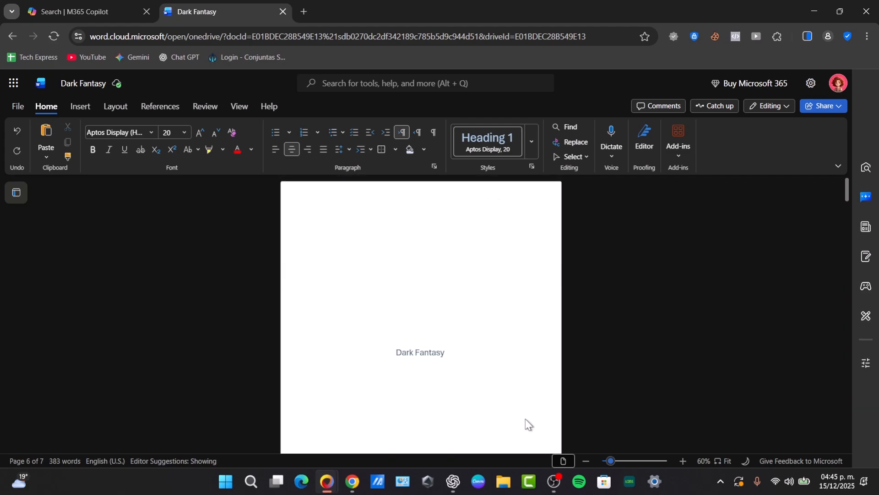